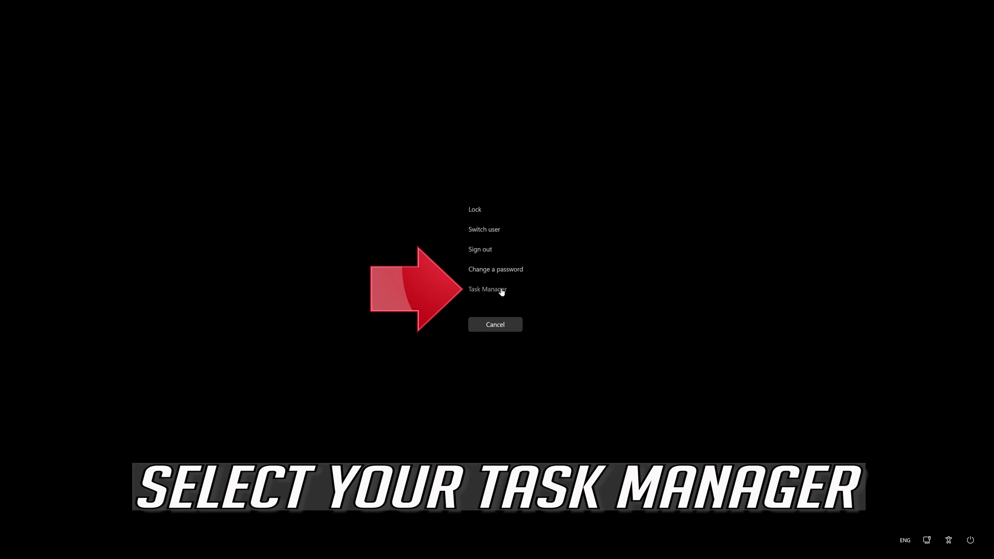
Choose Task Manager from the Ctrl+Alt+Del screen.
click(497, 289)
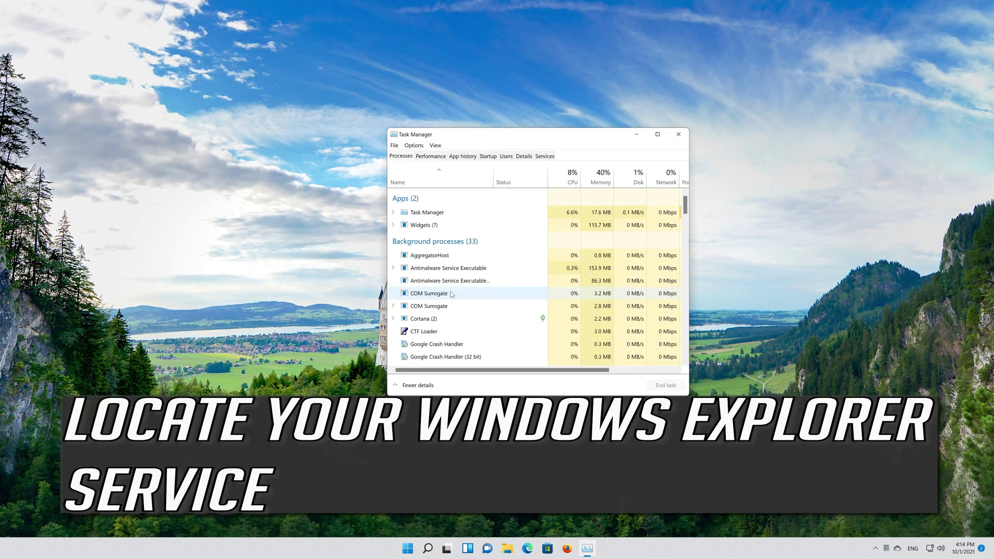
Find Windows Explorer in the Processes list and end its task.
click(452, 296)
scroll(456, 300, down, 5)
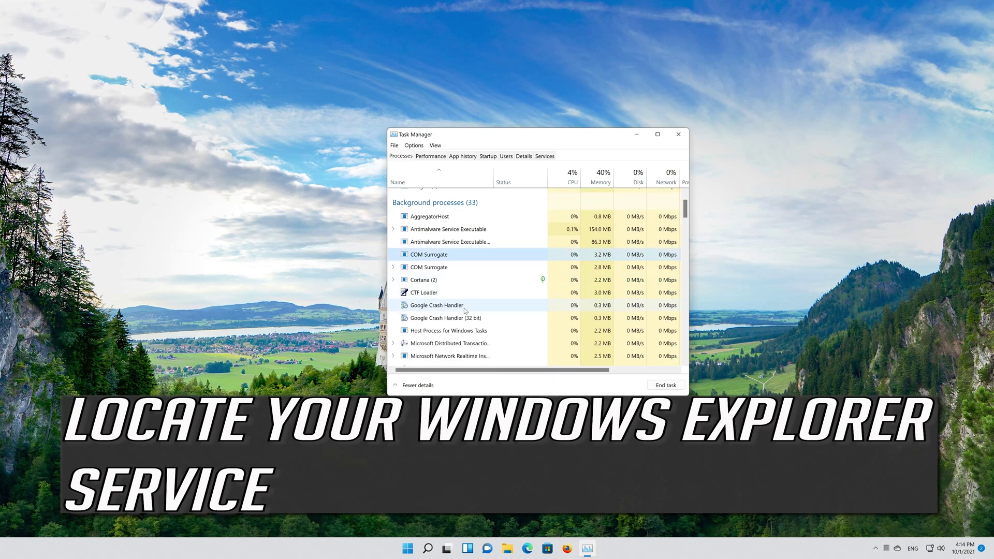
scroll(464, 310, down, 10)
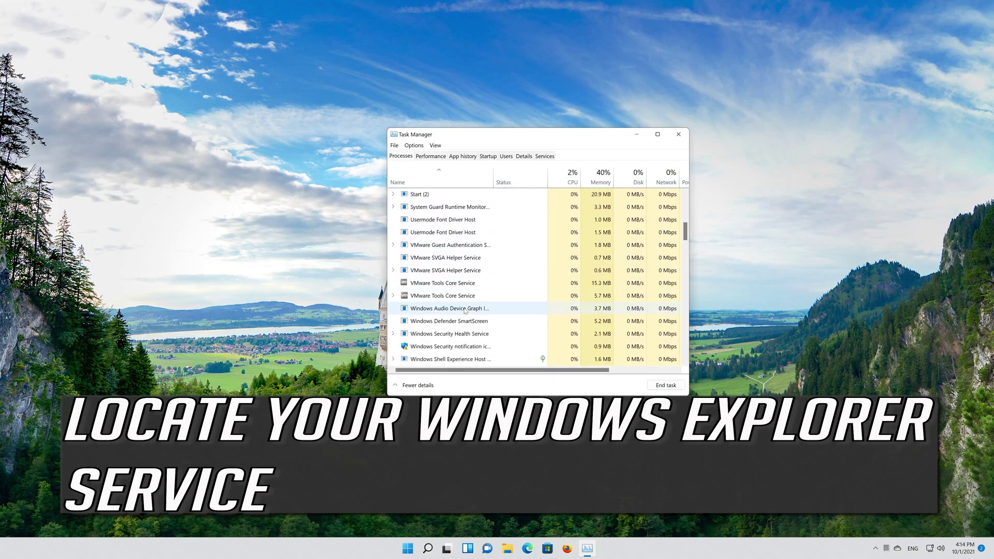
scroll(465, 310, down, 10)
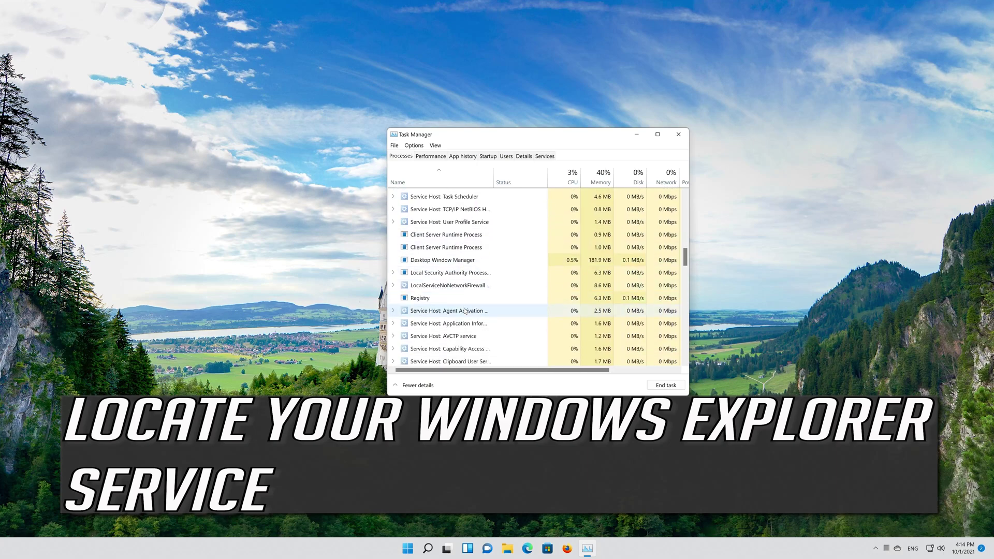
scroll(470, 307, down, 10)
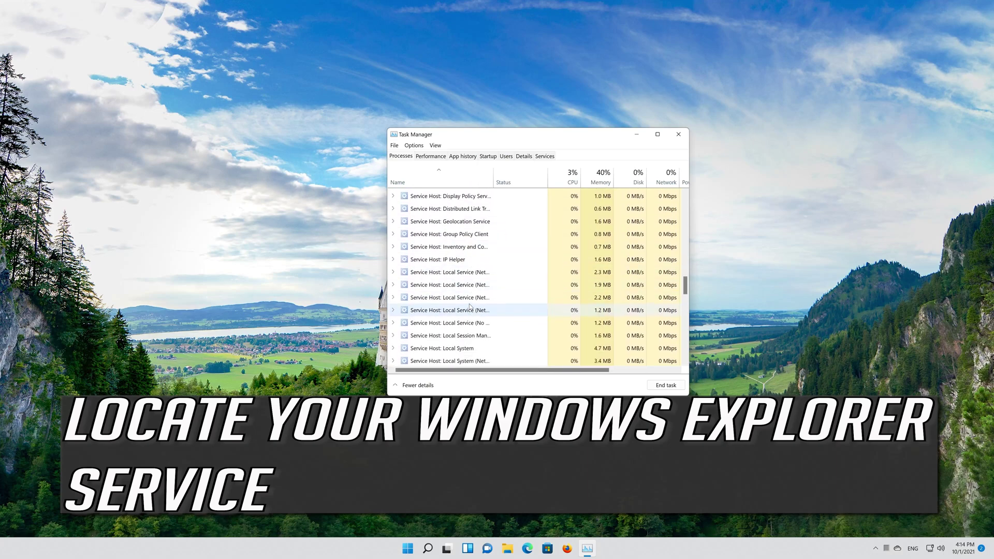
scroll(470, 307, down, 10)
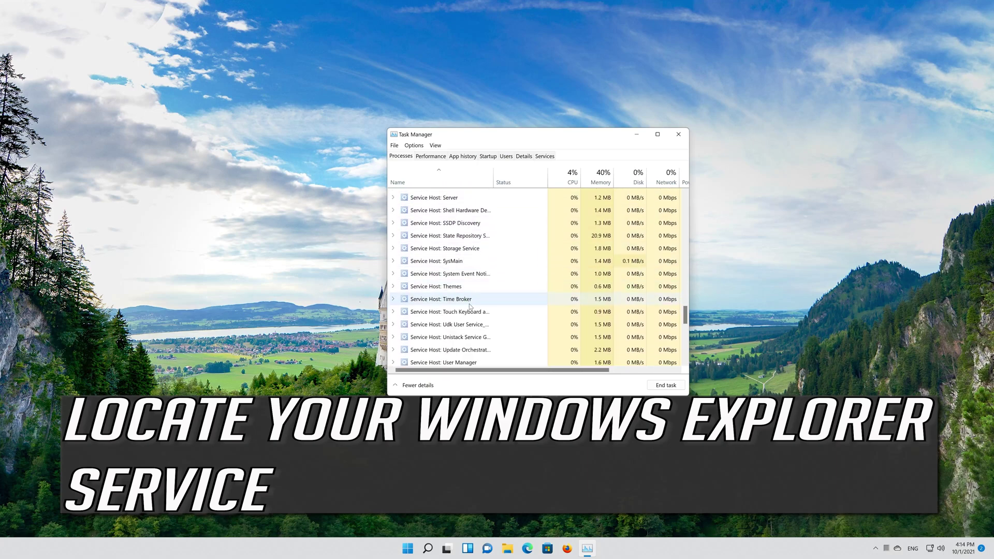
scroll(470, 306, down, 3)
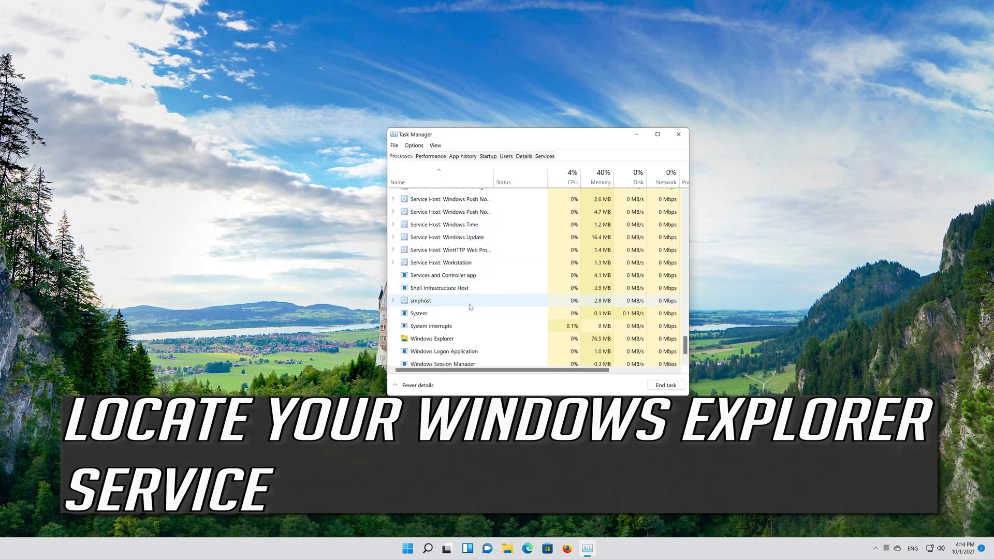
click(446, 316)
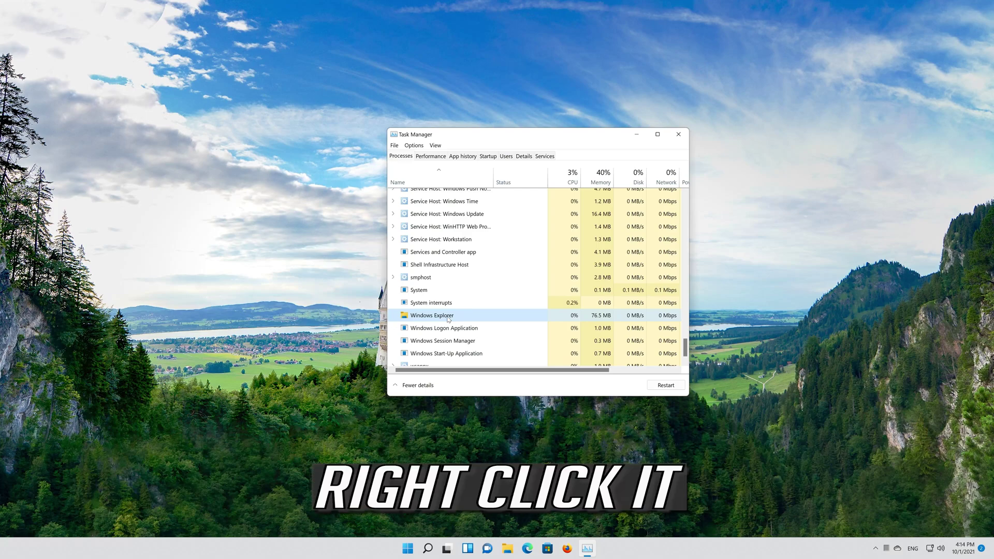
right_click(447, 317)
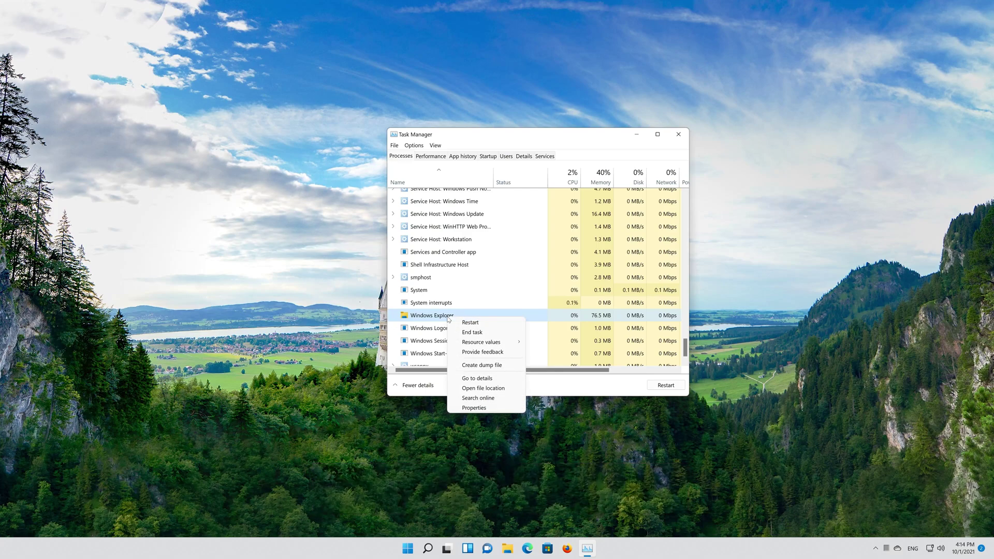
click(490, 332)
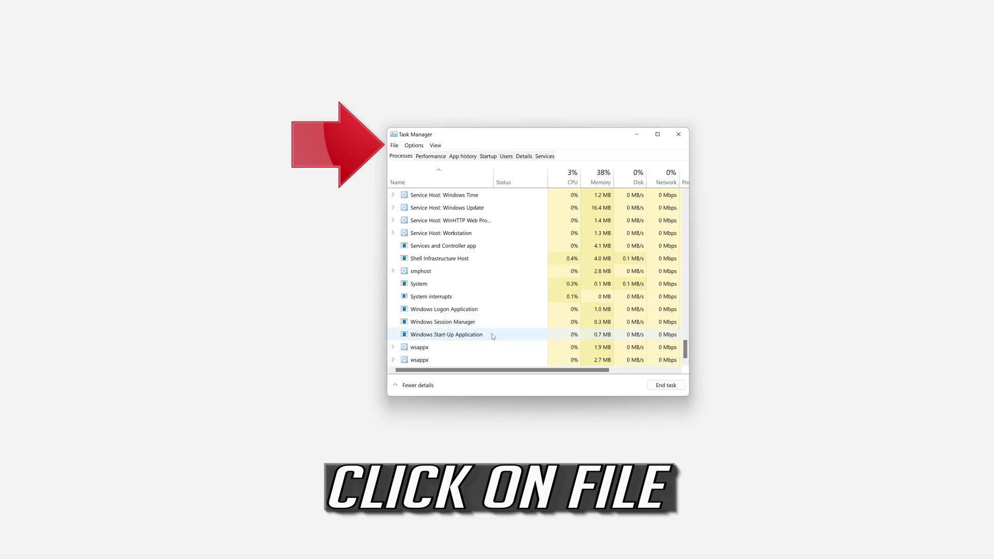
Run explorer.exe as a new task from Task Manager's File menu.
click(394, 147)
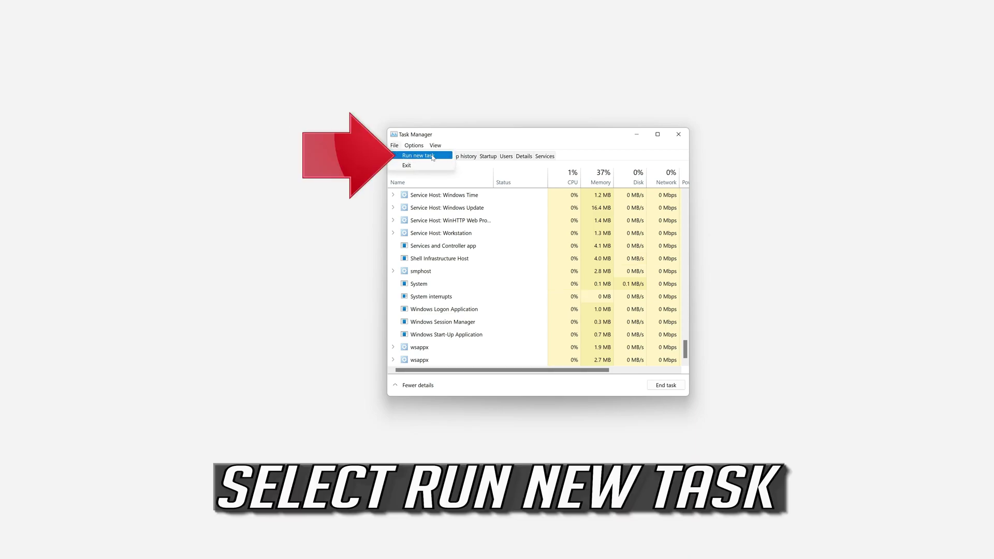
click(432, 155)
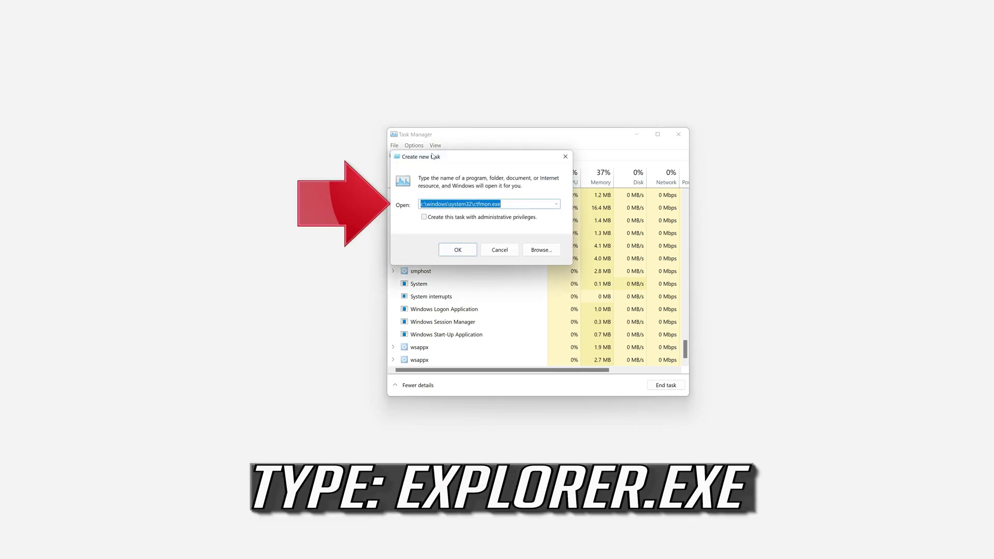
text(explorer)
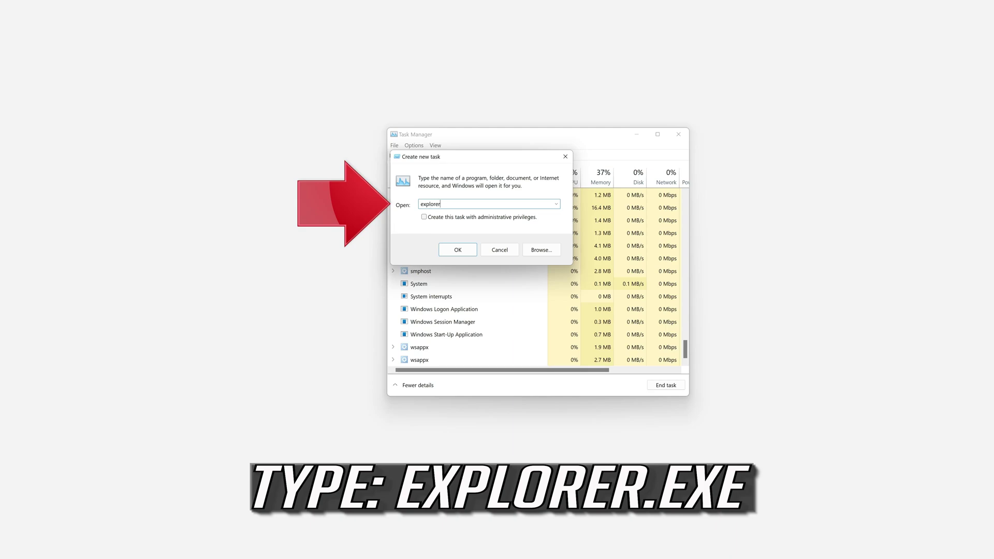
text(.exe)
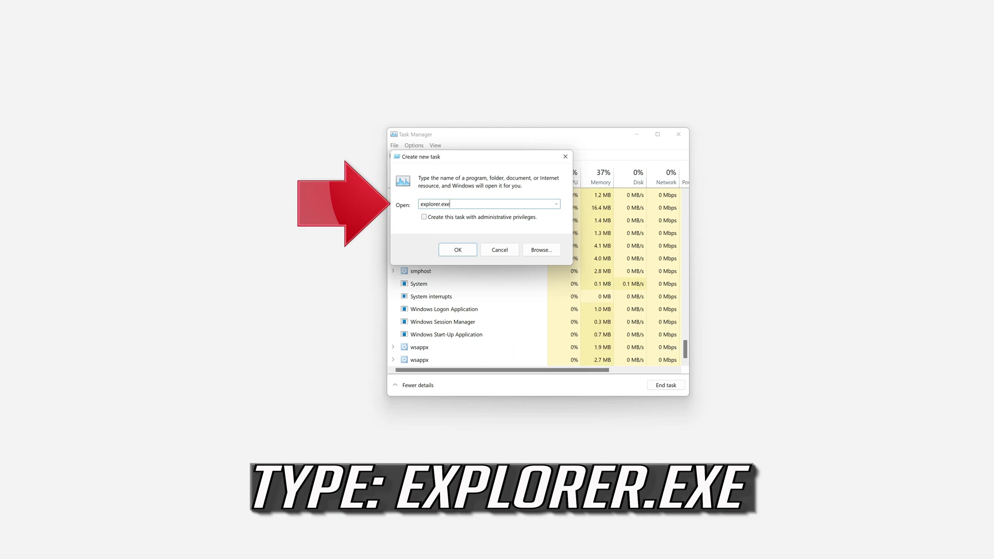
click(452, 251)
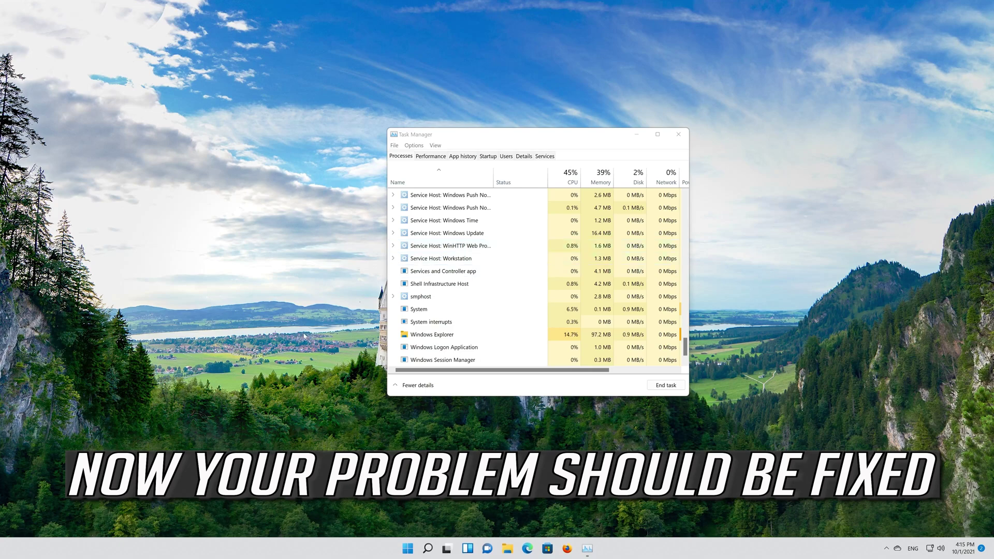
Check the Start menu works, then dismiss it and close Task Manager.
click(408, 548)
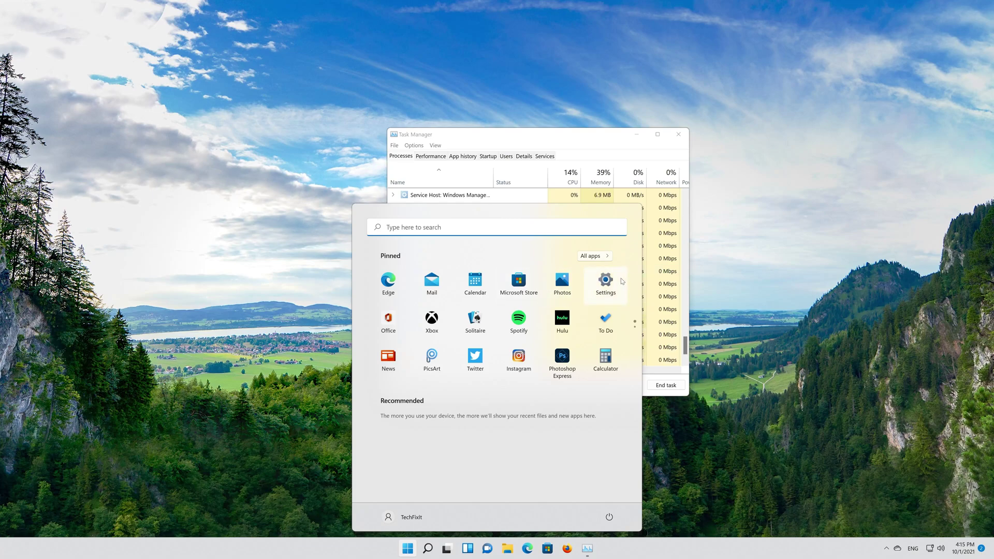
click(604, 136)
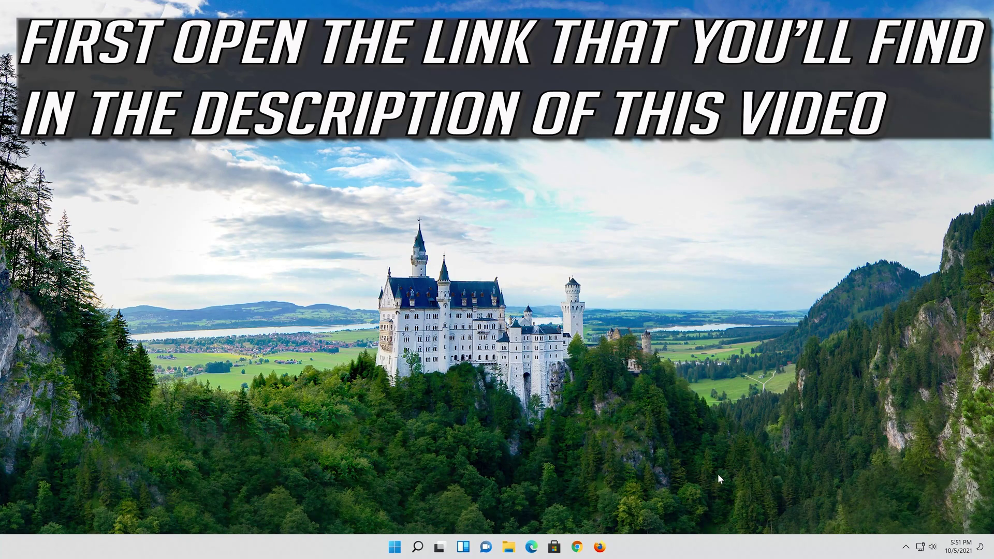
In Firefox, go to the Download Windows 11 page and save MediaCreationToolW11.exe.
click(601, 547)
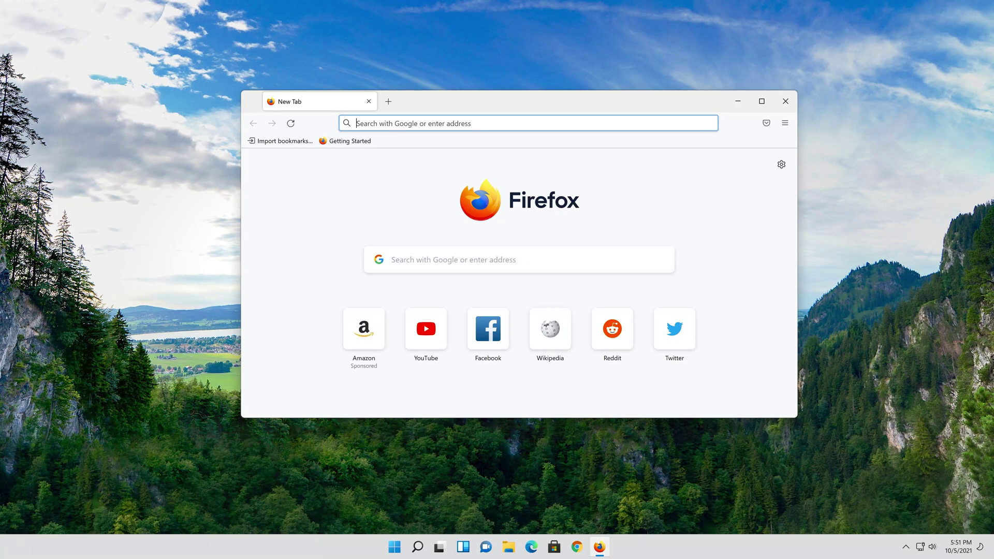
right_click(482, 123)
click(505, 211)
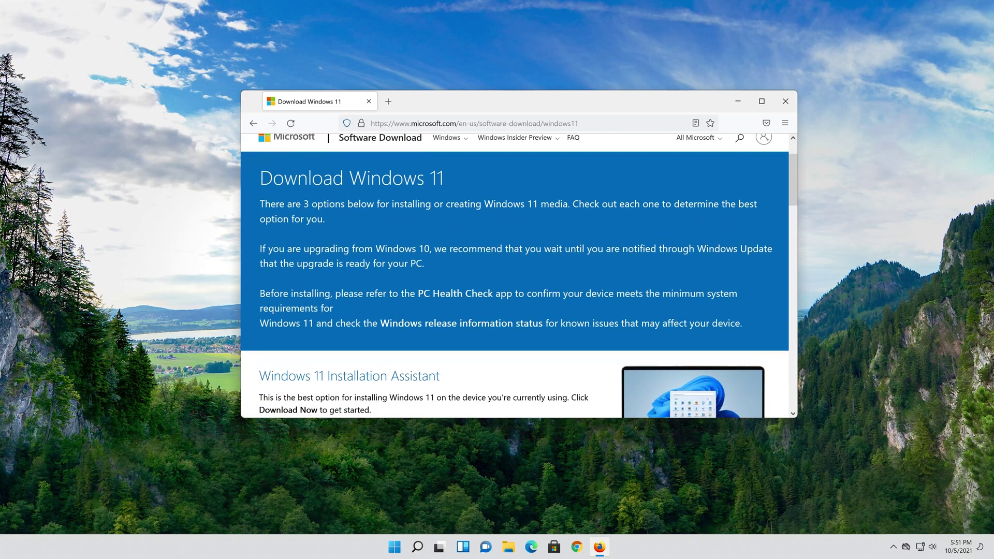
scroll(756, 252, down, 7)
scroll(758, 257, up, 2)
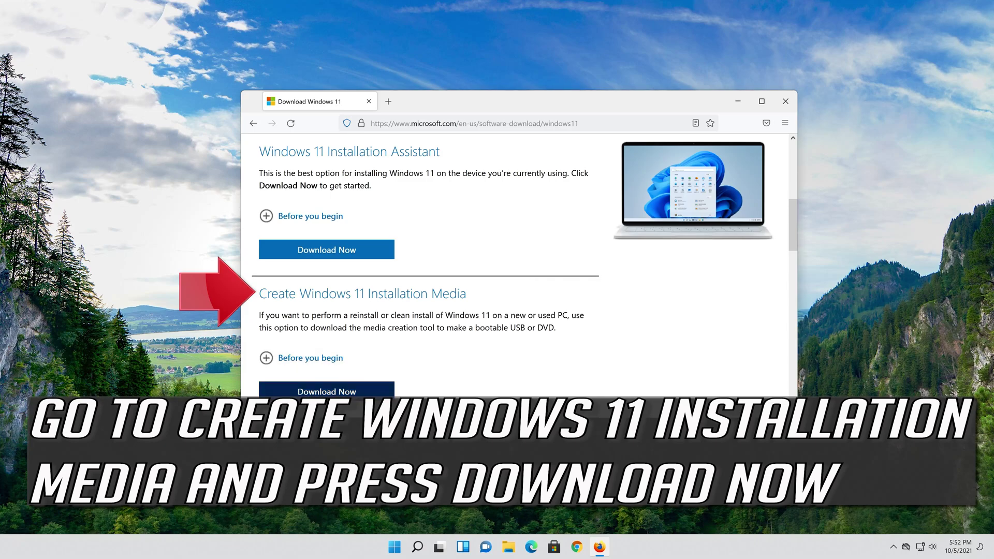
click(327, 392)
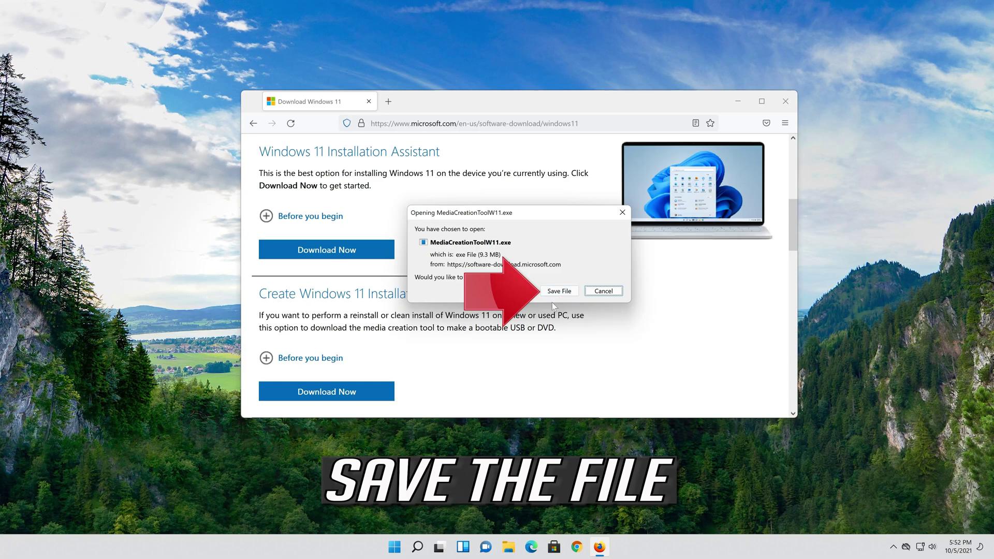
click(558, 291)
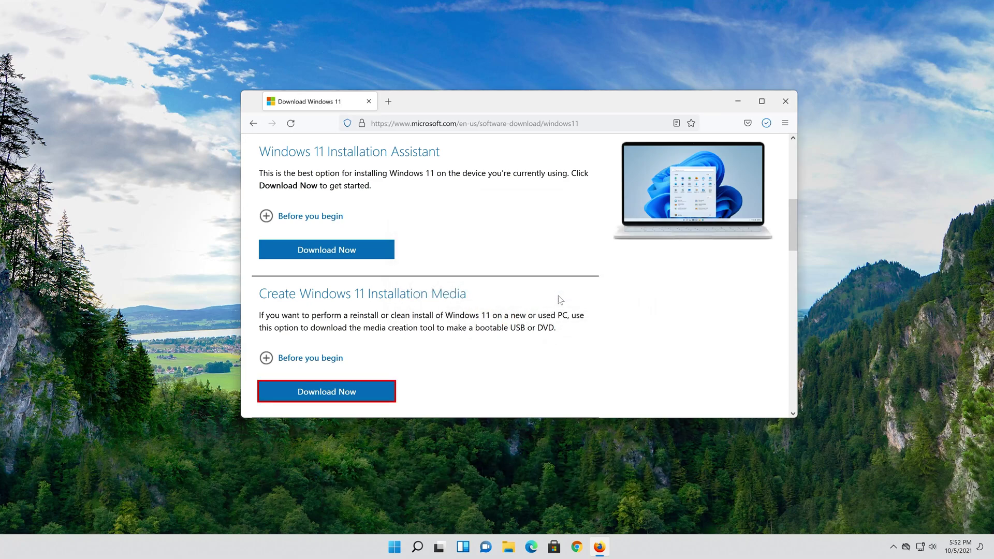
Close Firefox and run MediaCreationTool from the desktop, approving the UAC prompt.
click(785, 101)
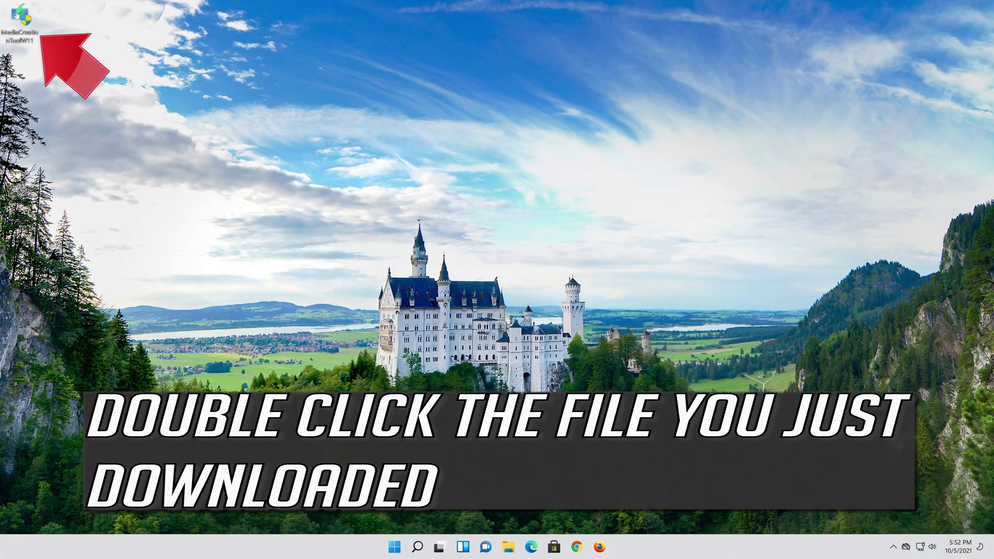
double_click(29, 30)
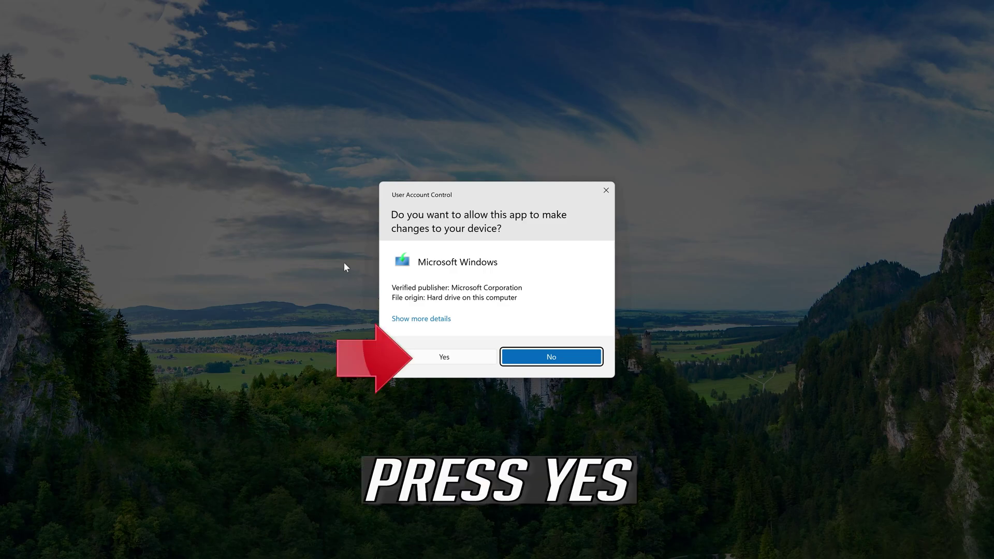
click(443, 358)
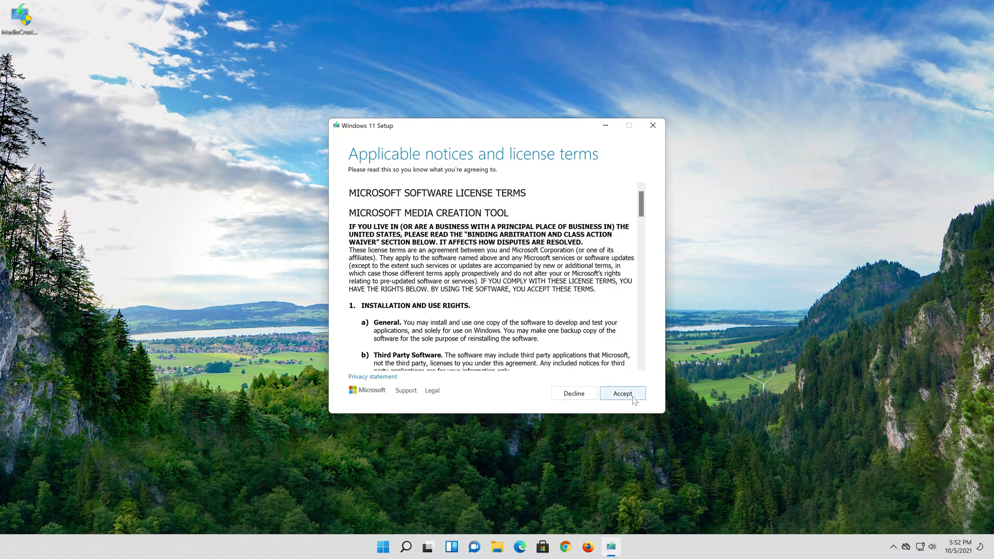
Accept the license, keep the recommended English Windows 11 options, and choose ISO file.
click(633, 397)
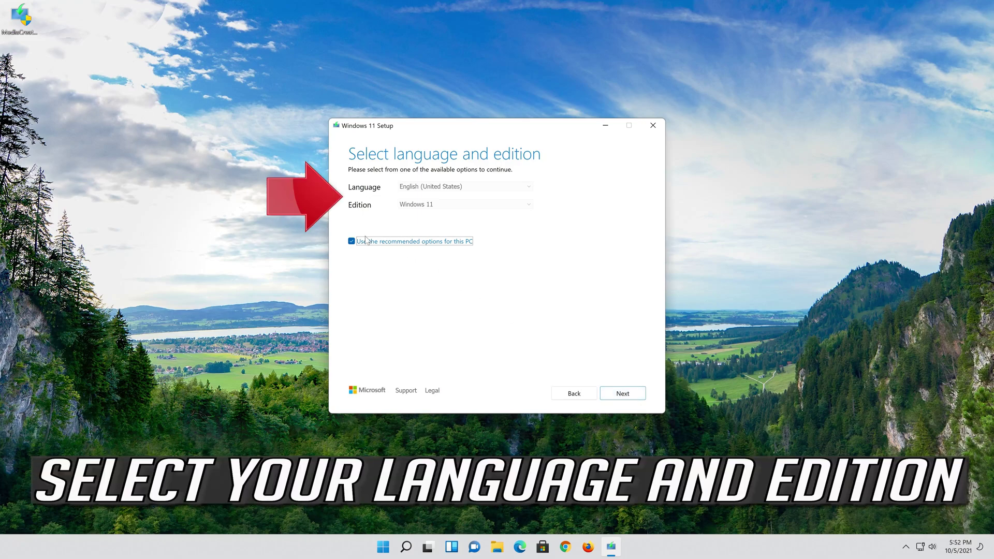
click(365, 239)
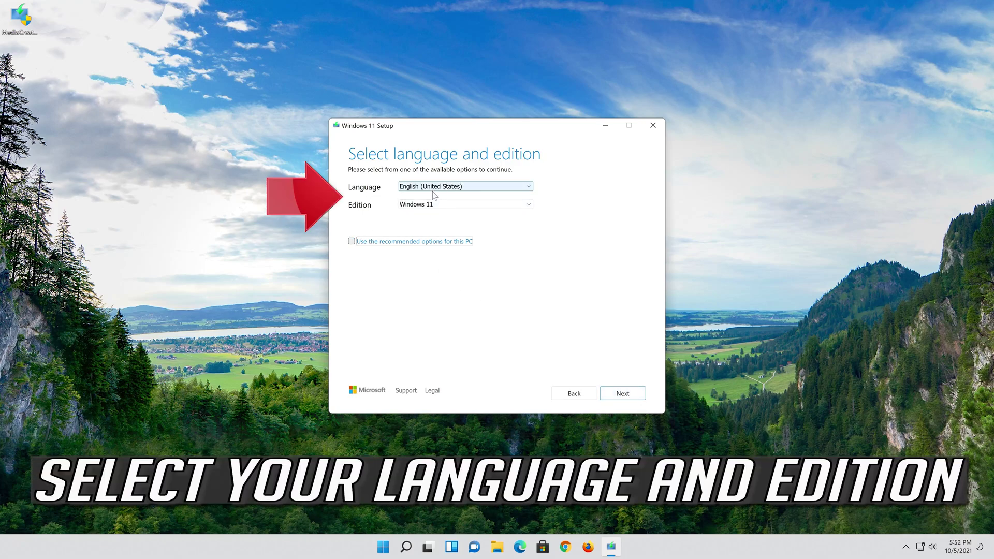
click(352, 242)
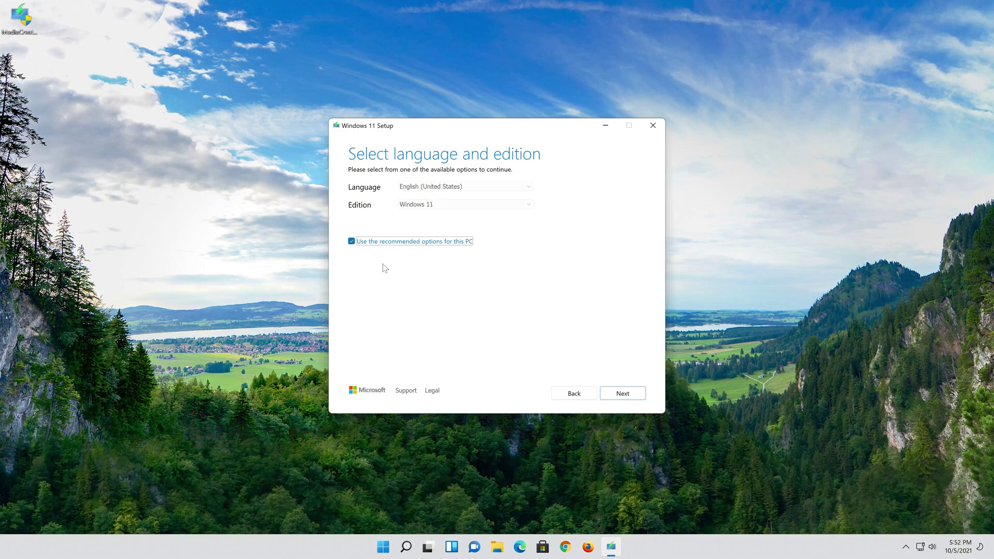
click(626, 397)
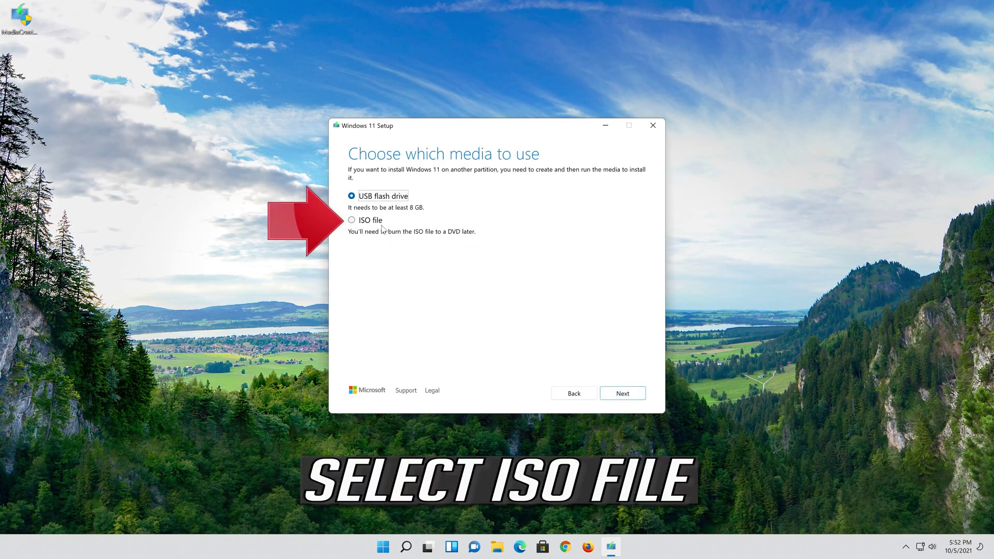
click(352, 220)
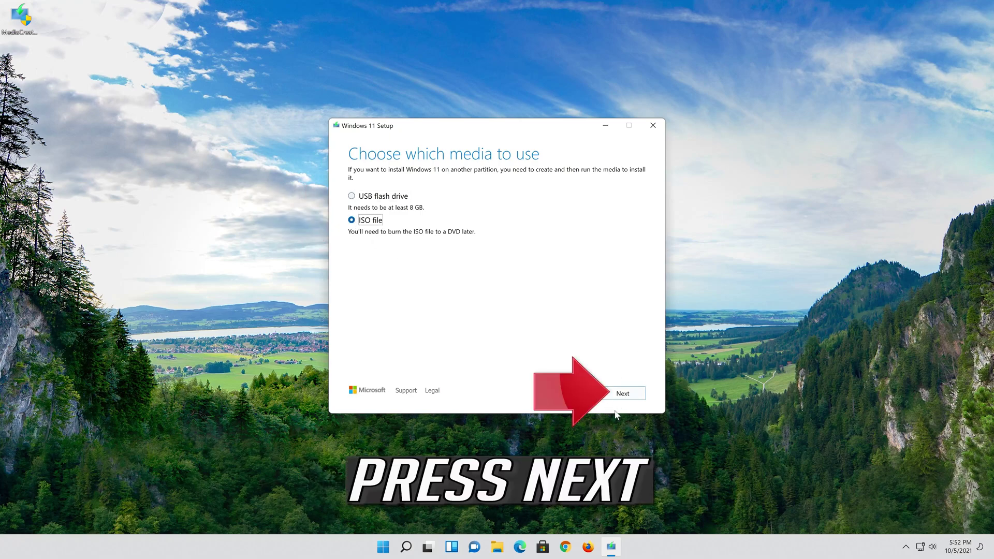
click(629, 394)
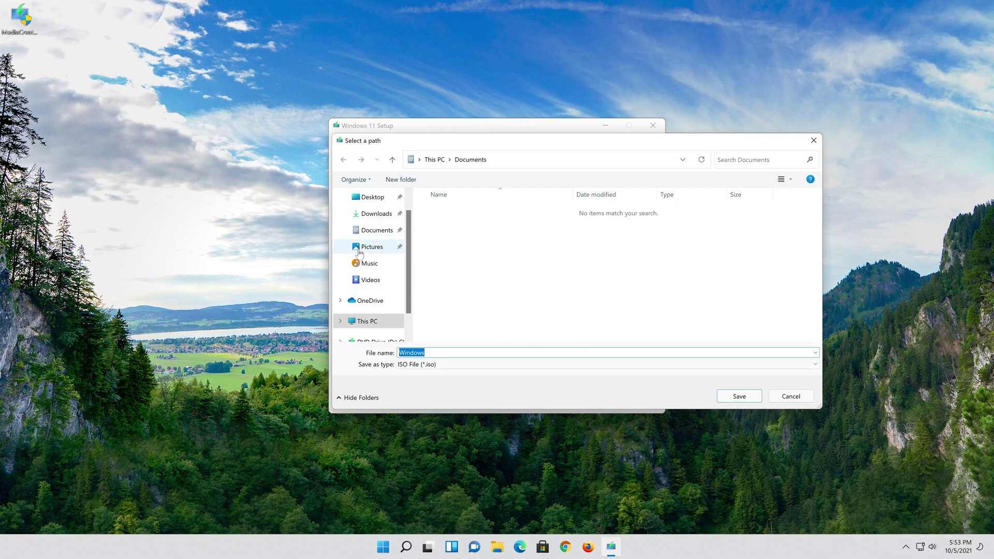
Save the ISO to the Desktop as 'Windows 11' and let the download complete.
click(380, 199)
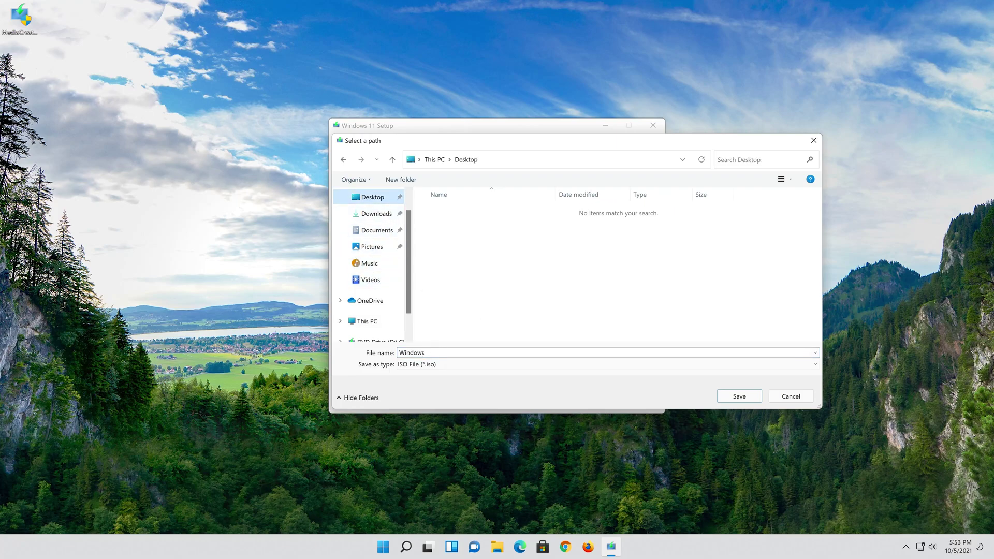
key(End)
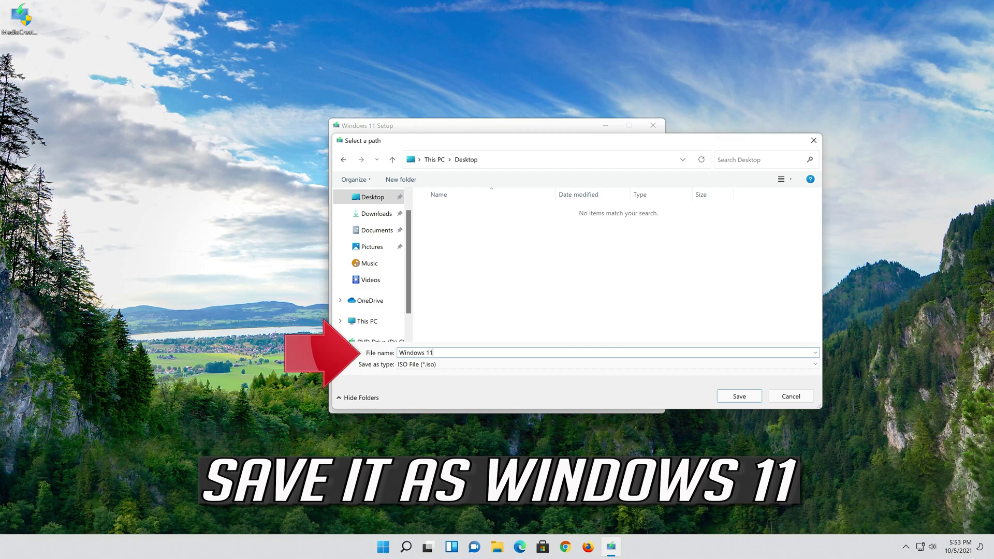
click(748, 402)
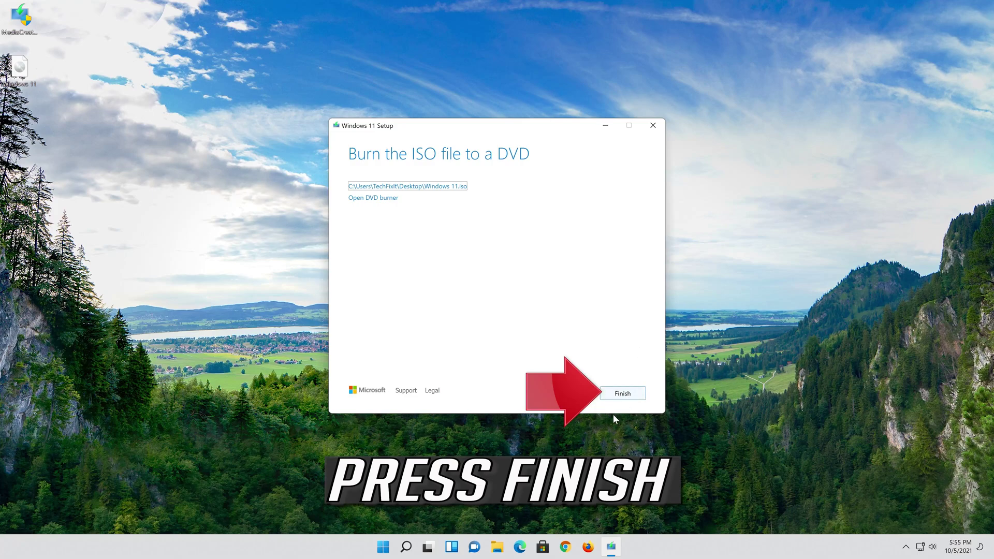
Finish the media creation tool, then run setup from DVD Drive (E:), approving UAC.
click(626, 397)
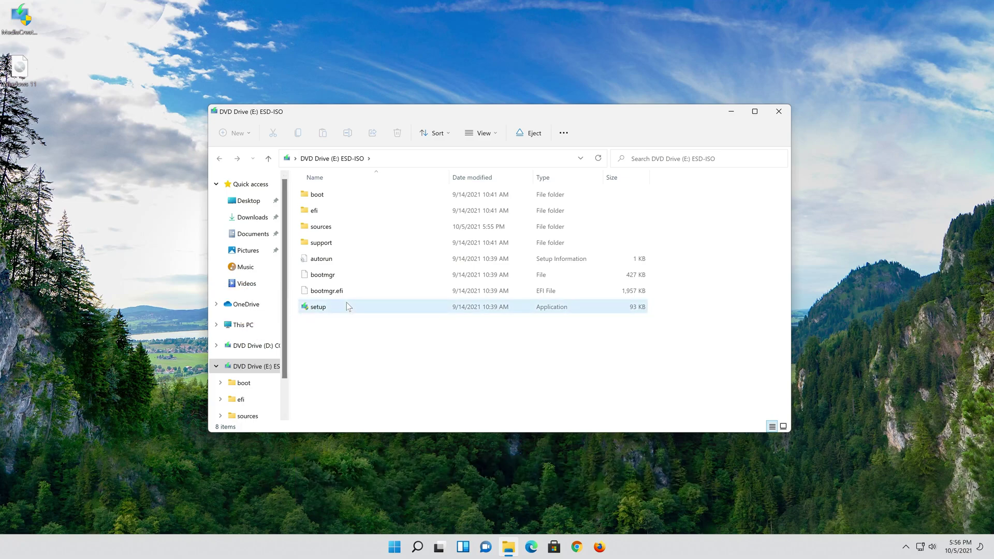
double_click(346, 305)
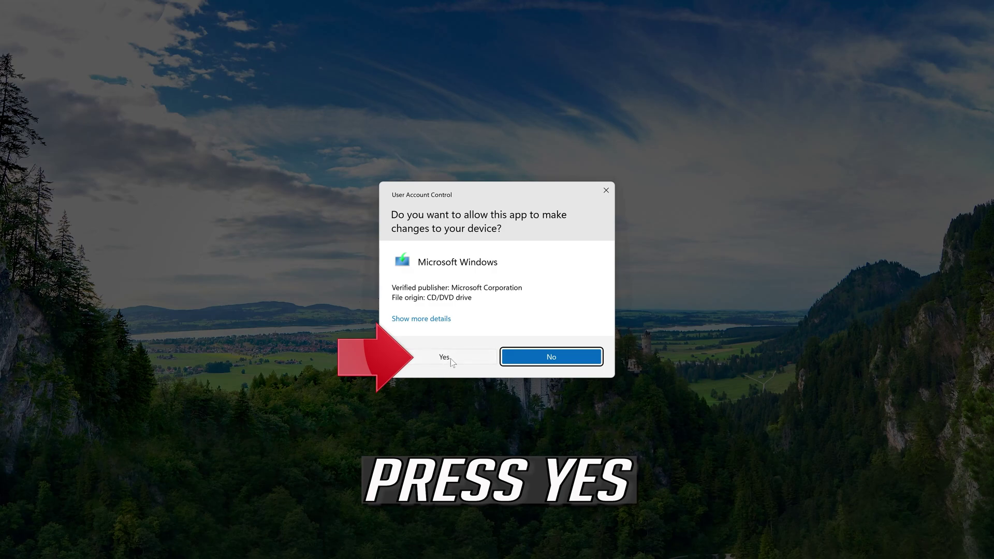
click(450, 358)
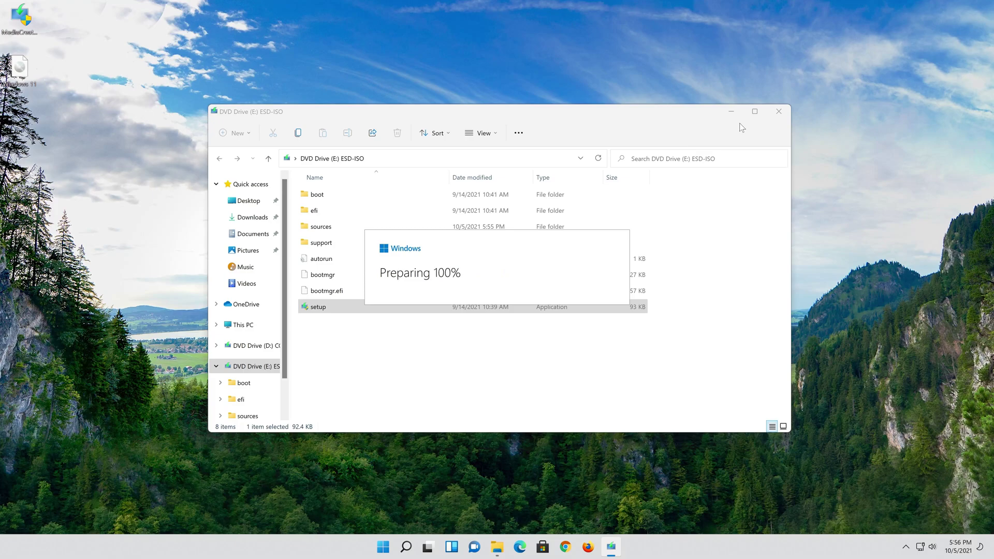
Minimize Explorer, continue past the update check, and accept the license terms.
click(730, 111)
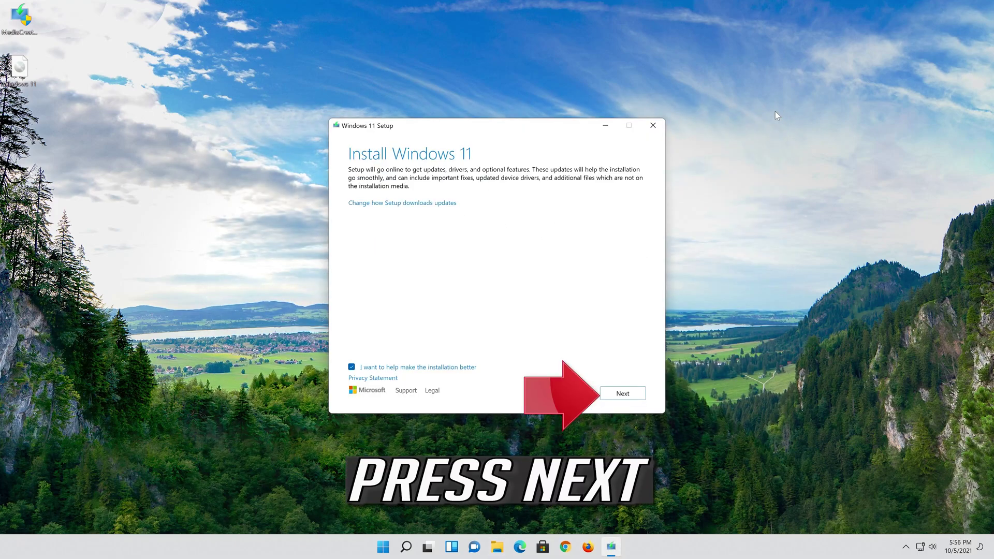
click(630, 397)
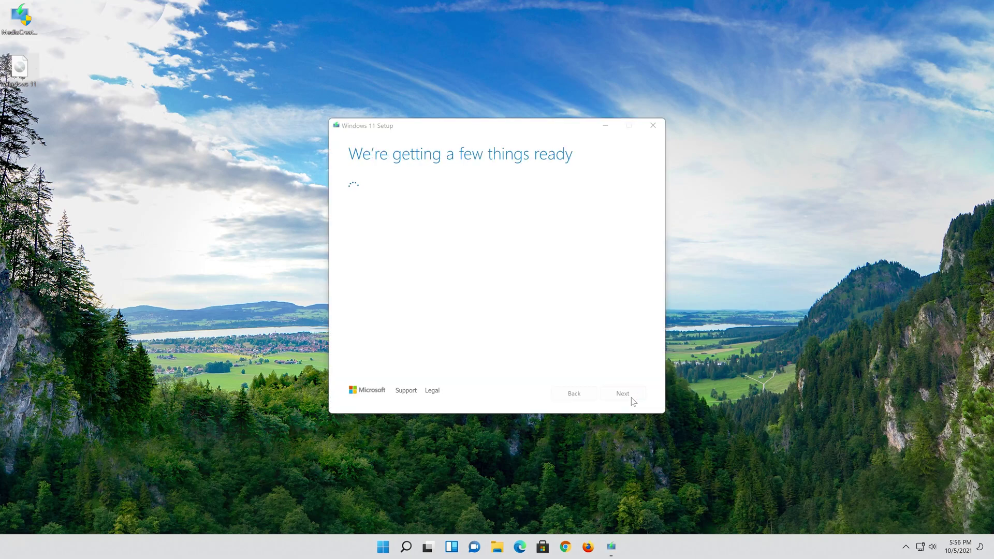
click(622, 395)
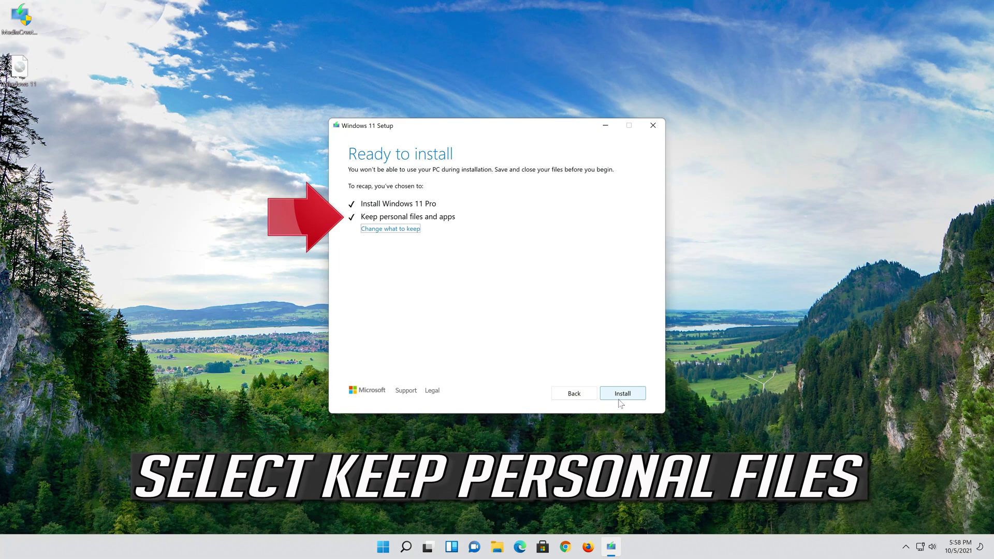
click(408, 229)
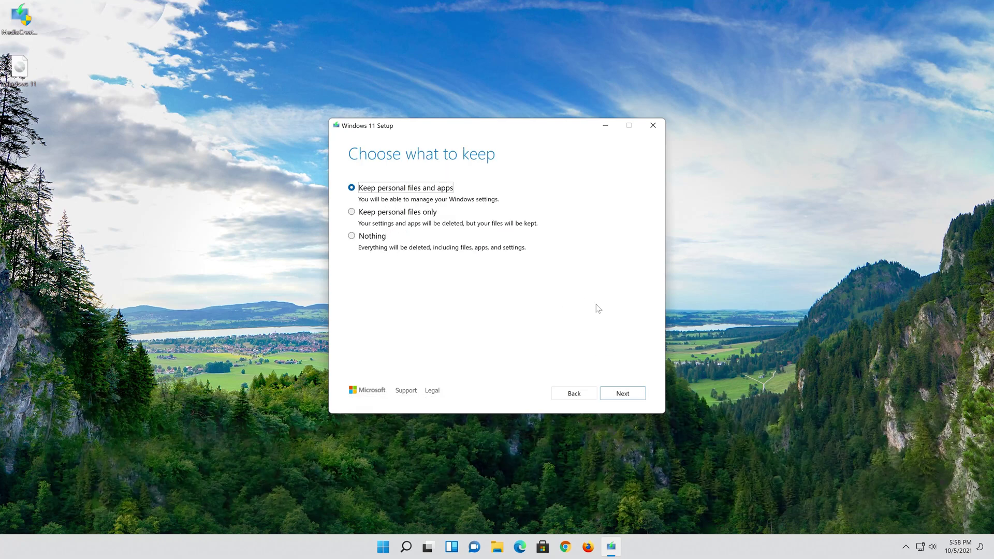
click(628, 394)
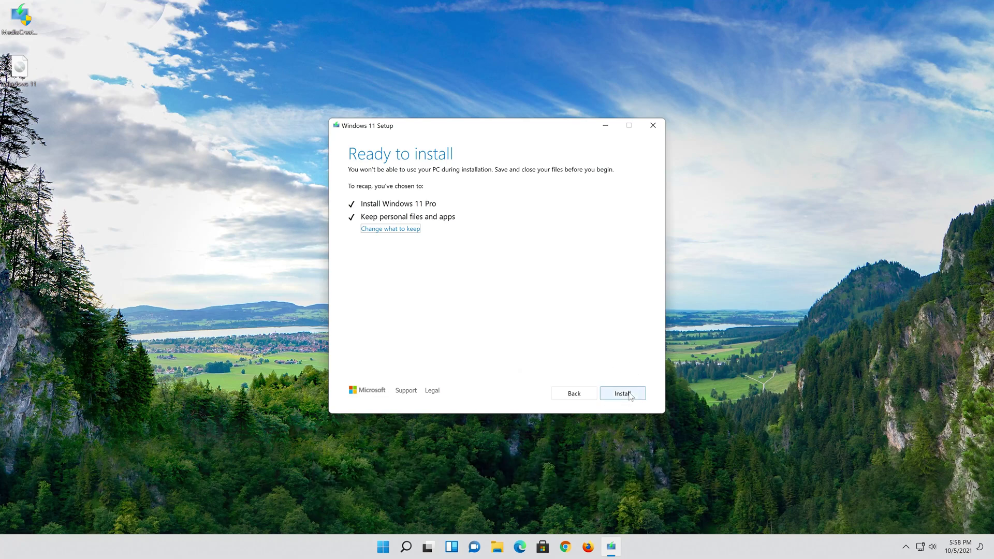
Begin the Windows 11 Pro repair install from the Ready to install page, keeping personal files and apps.
click(624, 393)
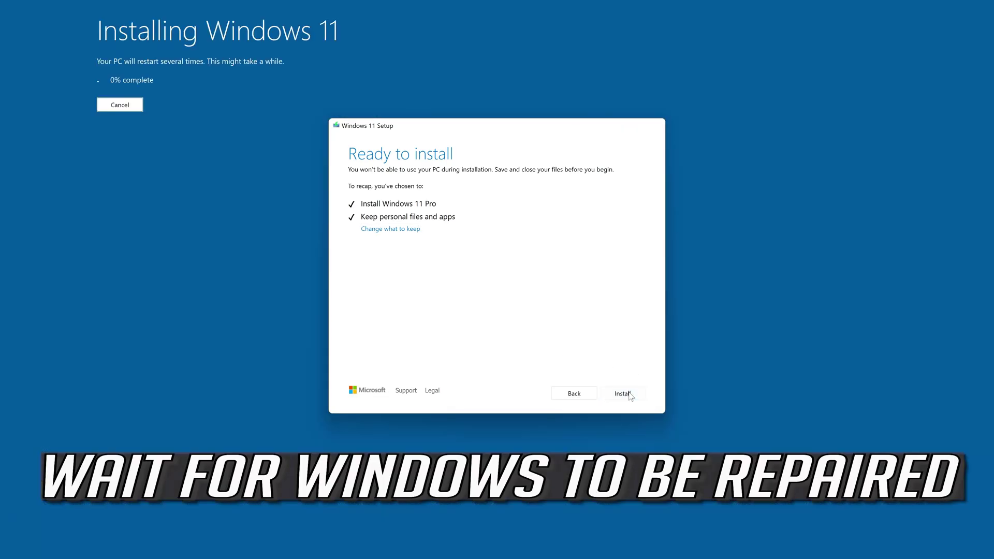